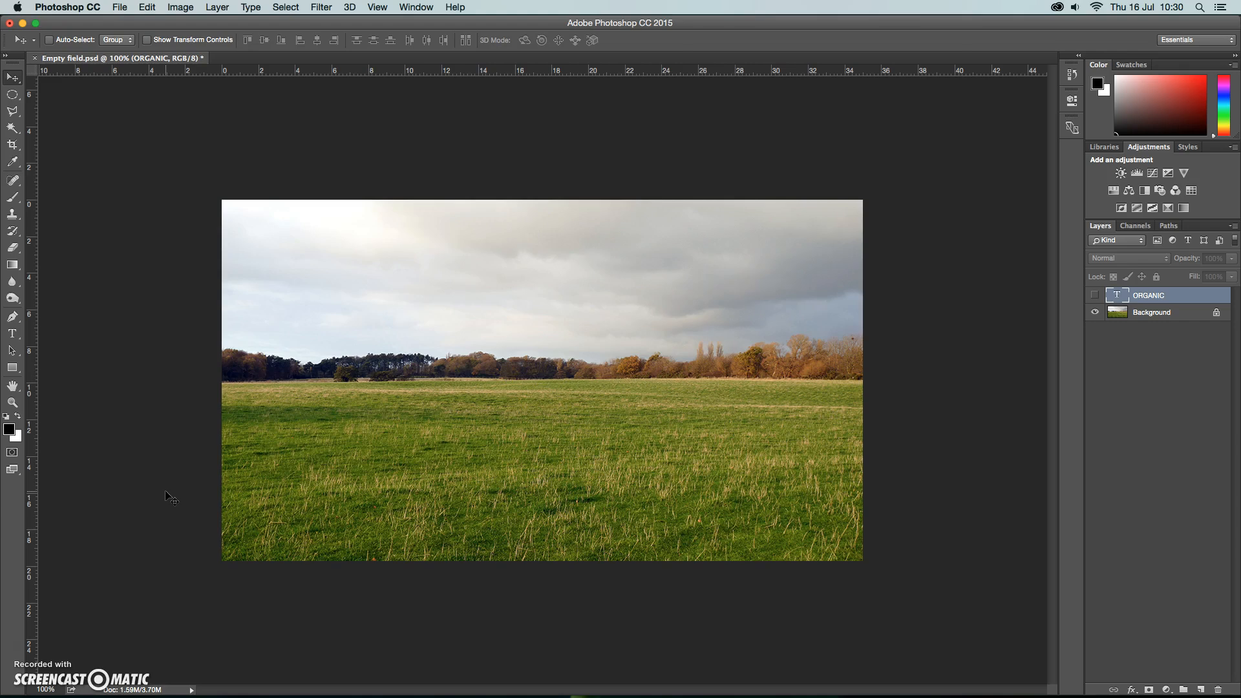
- Show the ORGANIC text layer and turn it into a new 3D extrusion
{"action": "left_click", "coordinate": [1094, 295]}
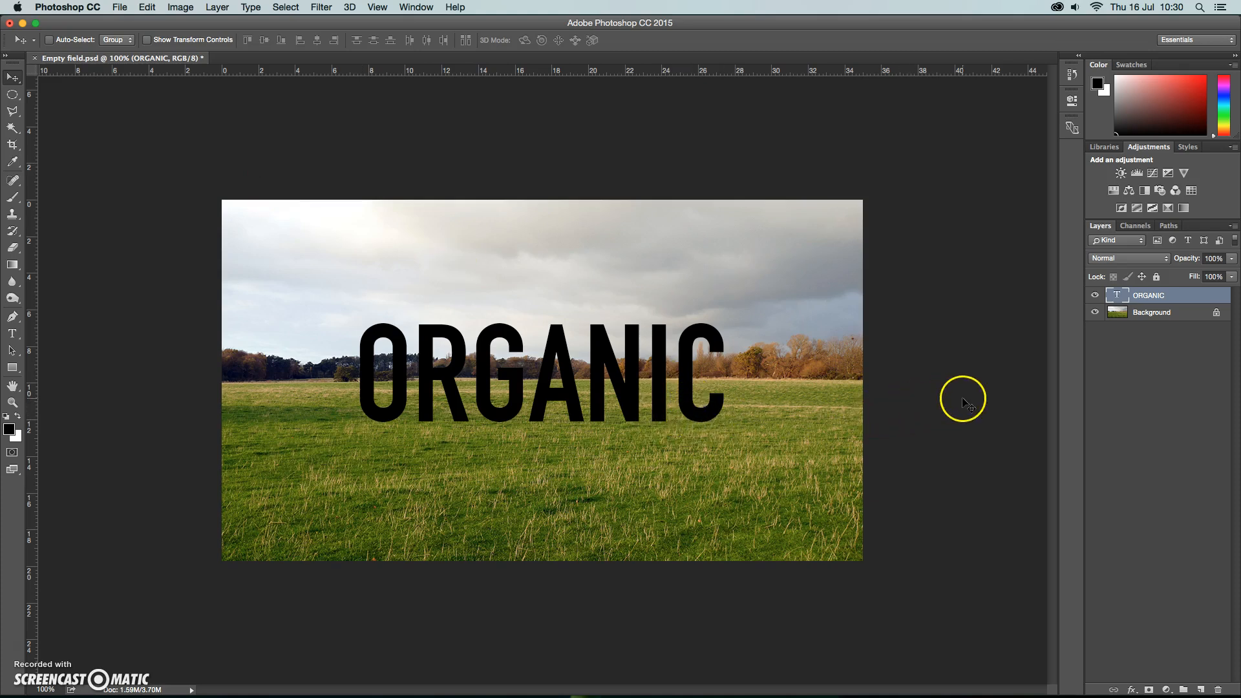
{"action": "right_click", "coordinate": [1176, 294]}
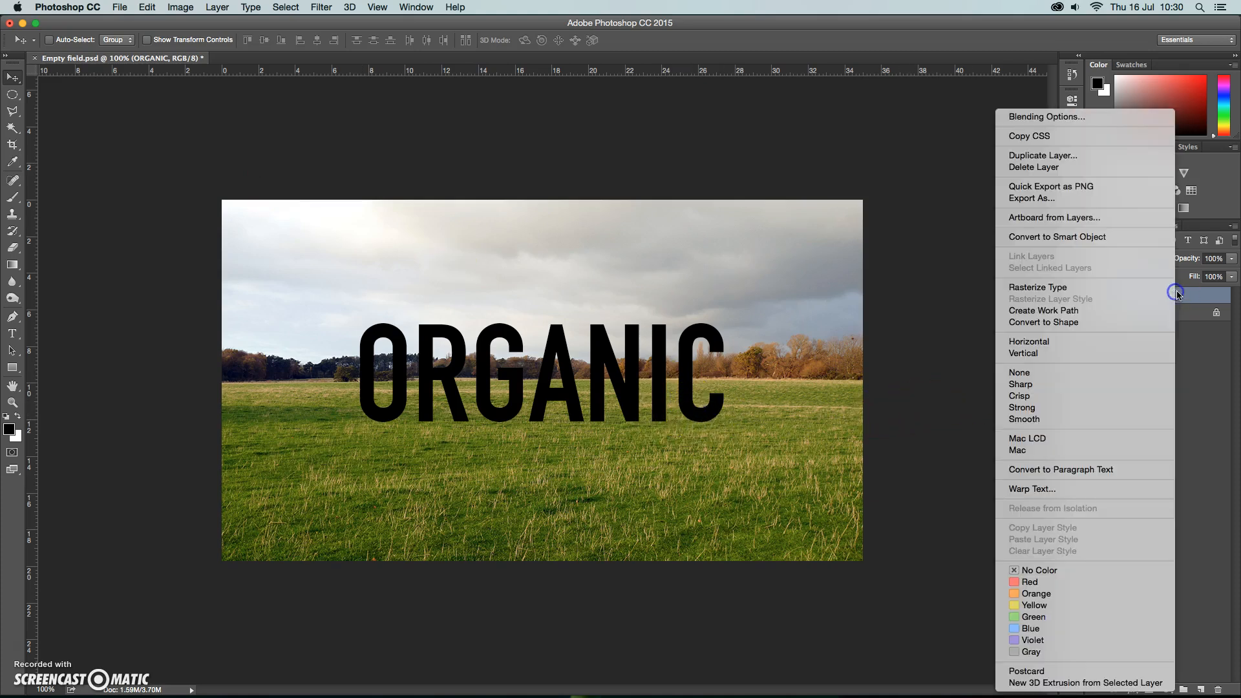
{"action": "left_click", "coordinate": [1064, 683]}
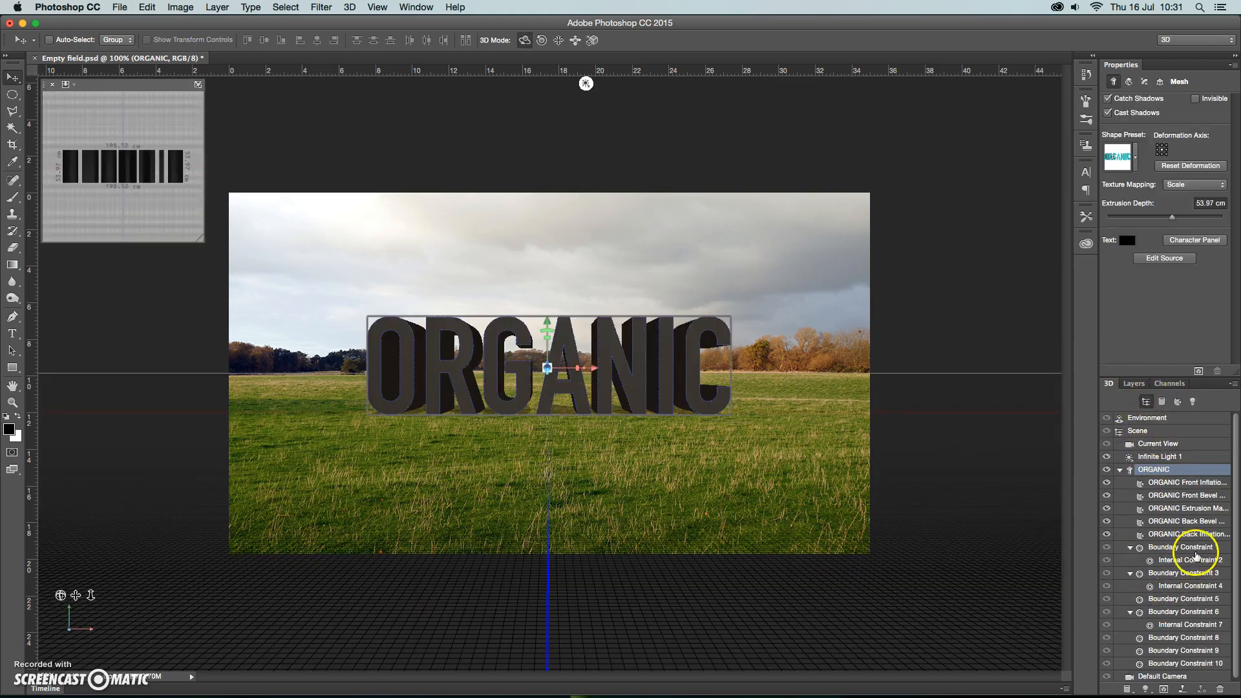
- Set the extrusion depth of the ORGANIC mesh to about -83.29 cm and look through the shape presets
{"action": "left_click", "coordinate": [1121, 470]}
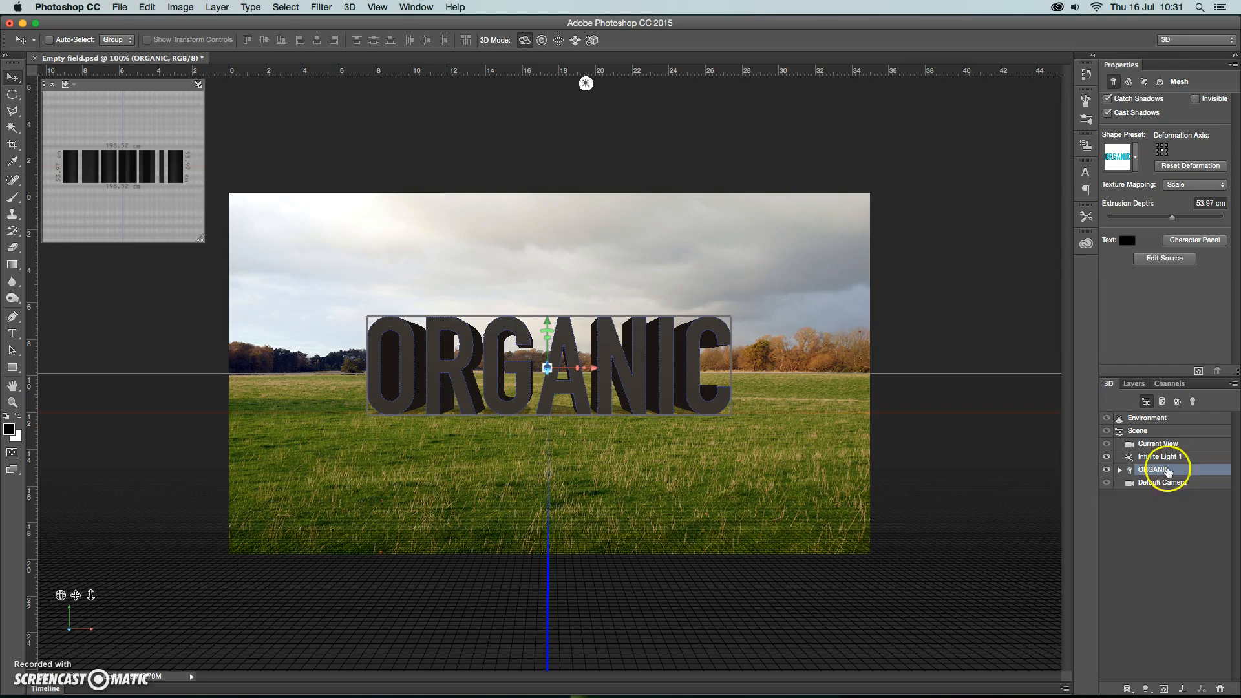
{"action": "left_click", "coordinate": [1120, 470]}
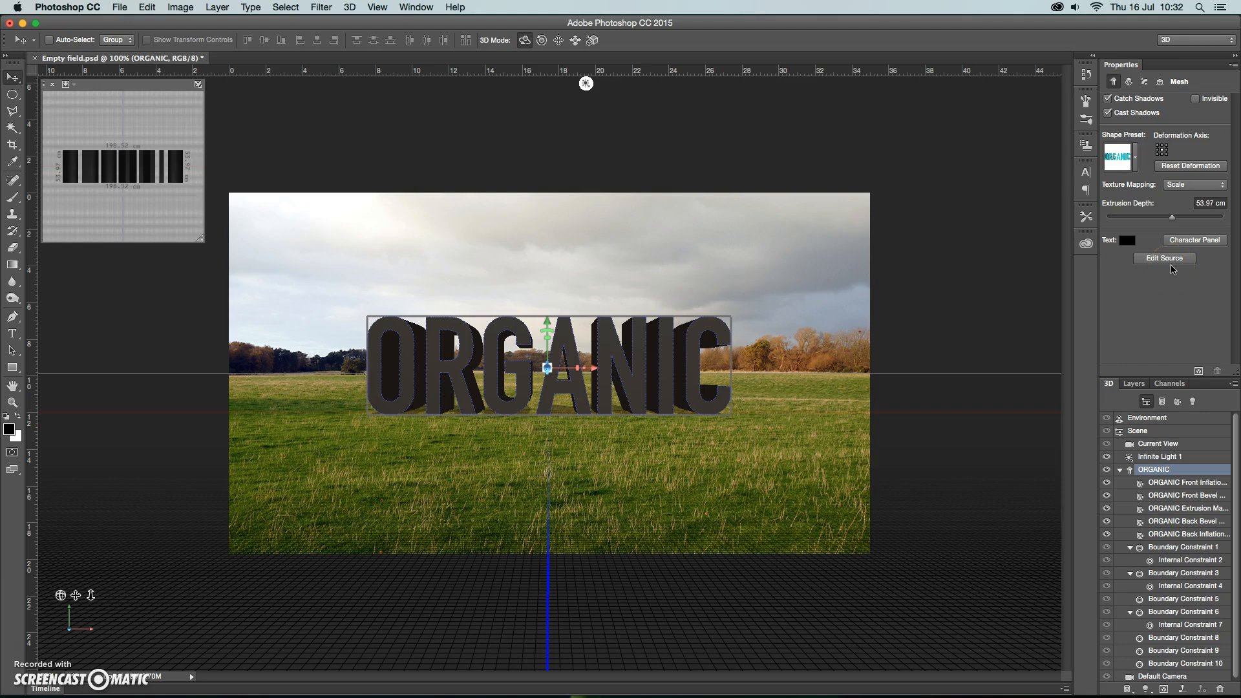
{"action": "mouse_move", "coordinate": [1171, 217]}
{"action": "left_mouse_down"}
{"action": "mouse_move", "coordinate": [1137, 218]}
{"action": "mouse_move", "coordinate": [1187, 221]}
{"action": "mouse_move", "coordinate": [1153, 221]}
{"action": "left_mouse_up"}
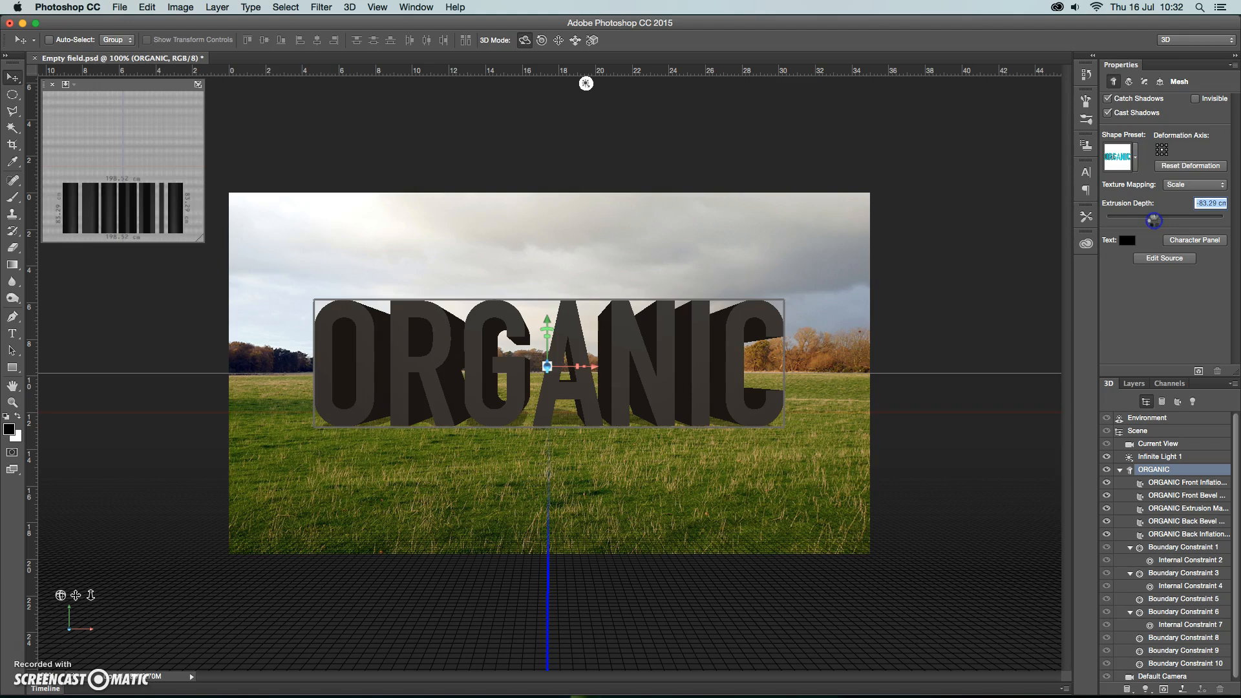
{"action": "left_click", "coordinate": [1139, 159]}
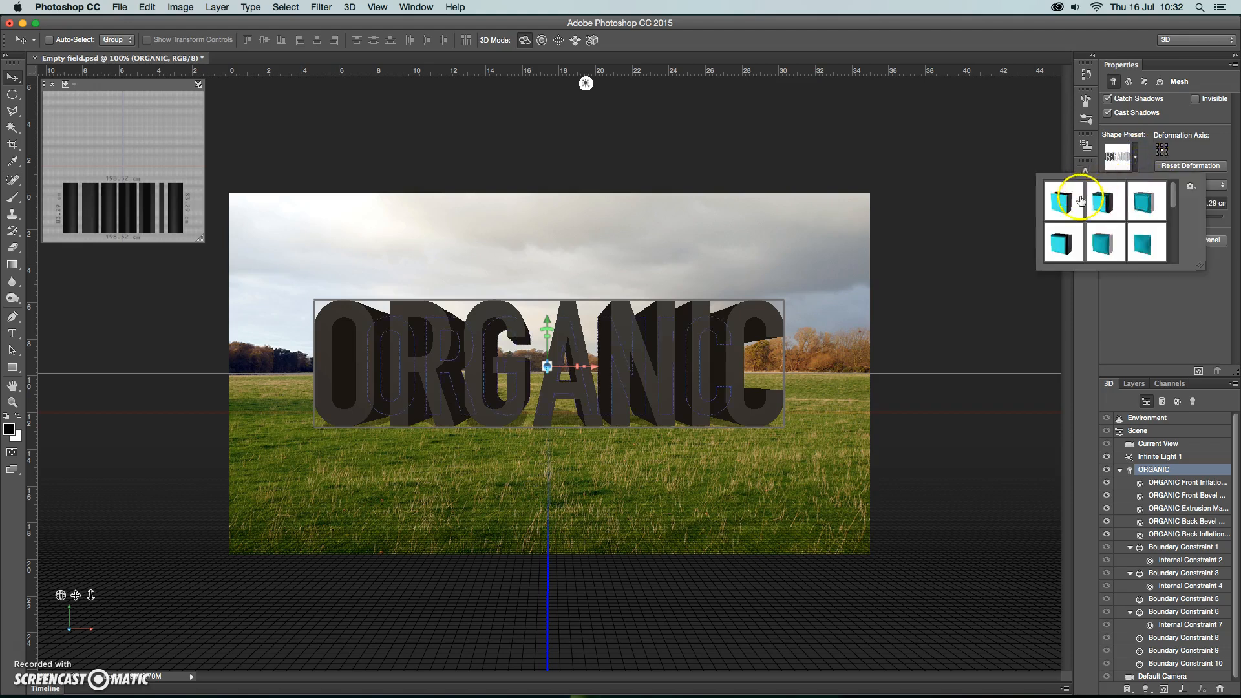
{"action": "left_click", "coordinate": [1147, 305]}
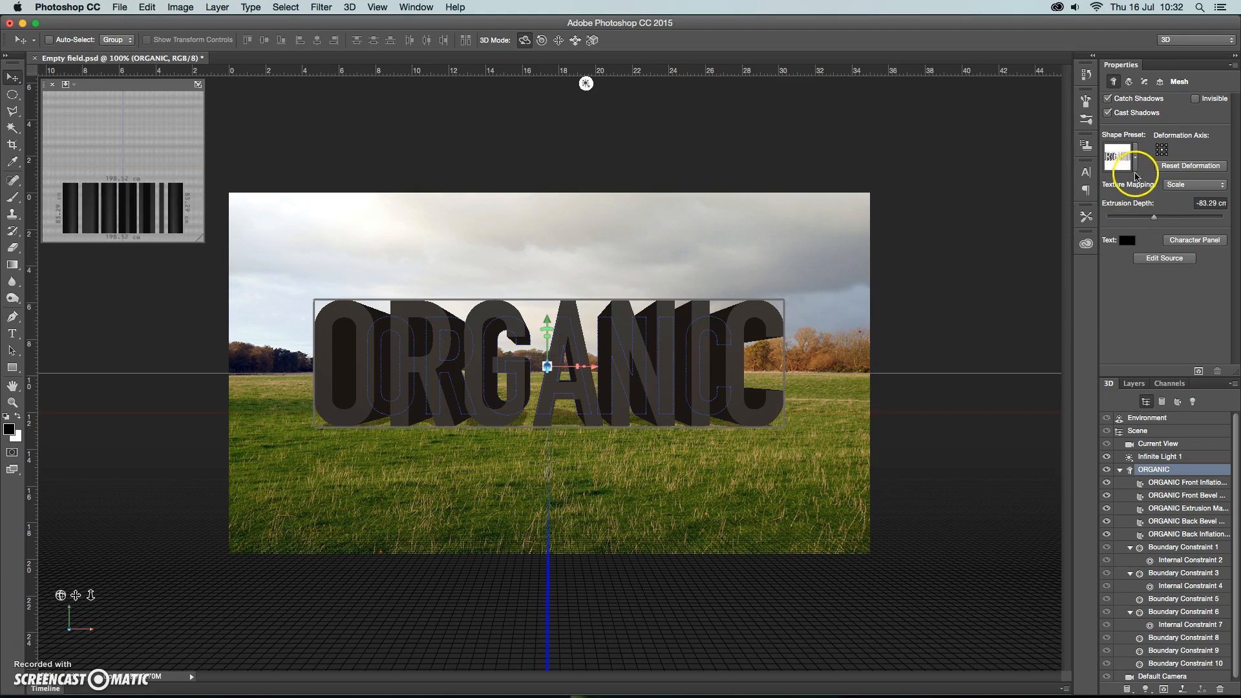
- Deform the 3D text with about -5° horizontal and -1° vertical bend, 98% taper and -86.55 cm extrusion depth
{"action": "left_click", "coordinate": [1129, 82]}
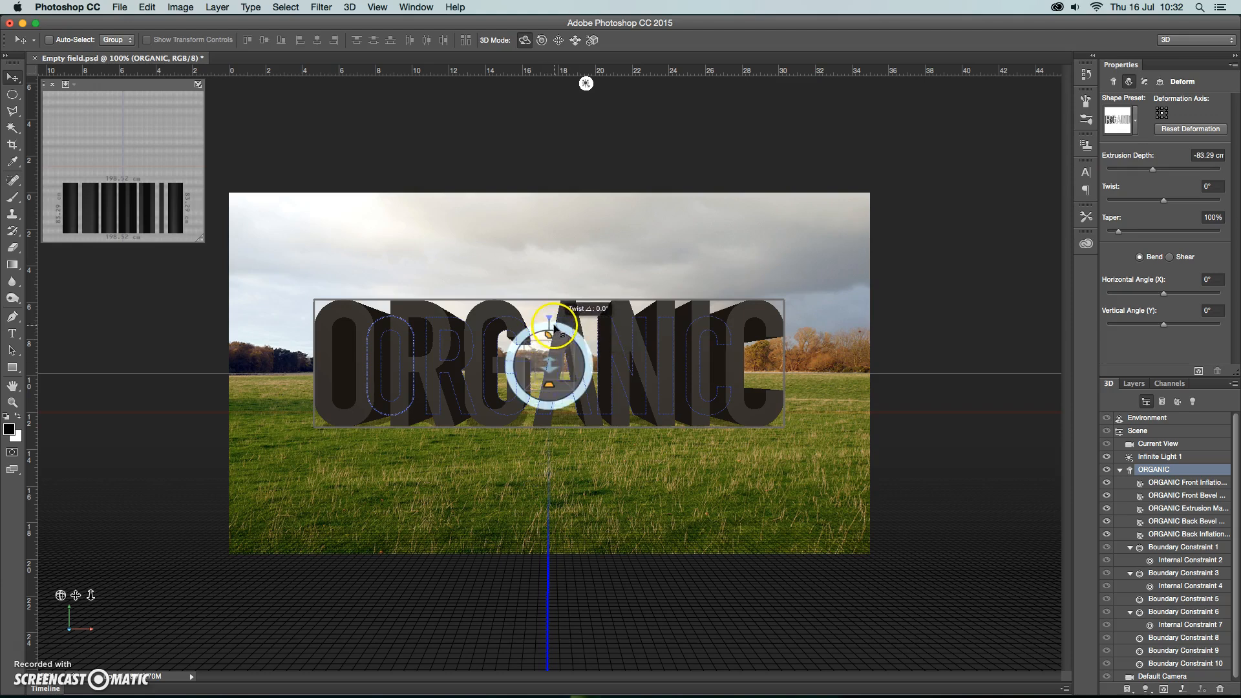
{"action": "left_click_drag", "start_coordinate": [554, 323], "coordinate": [549, 365]}
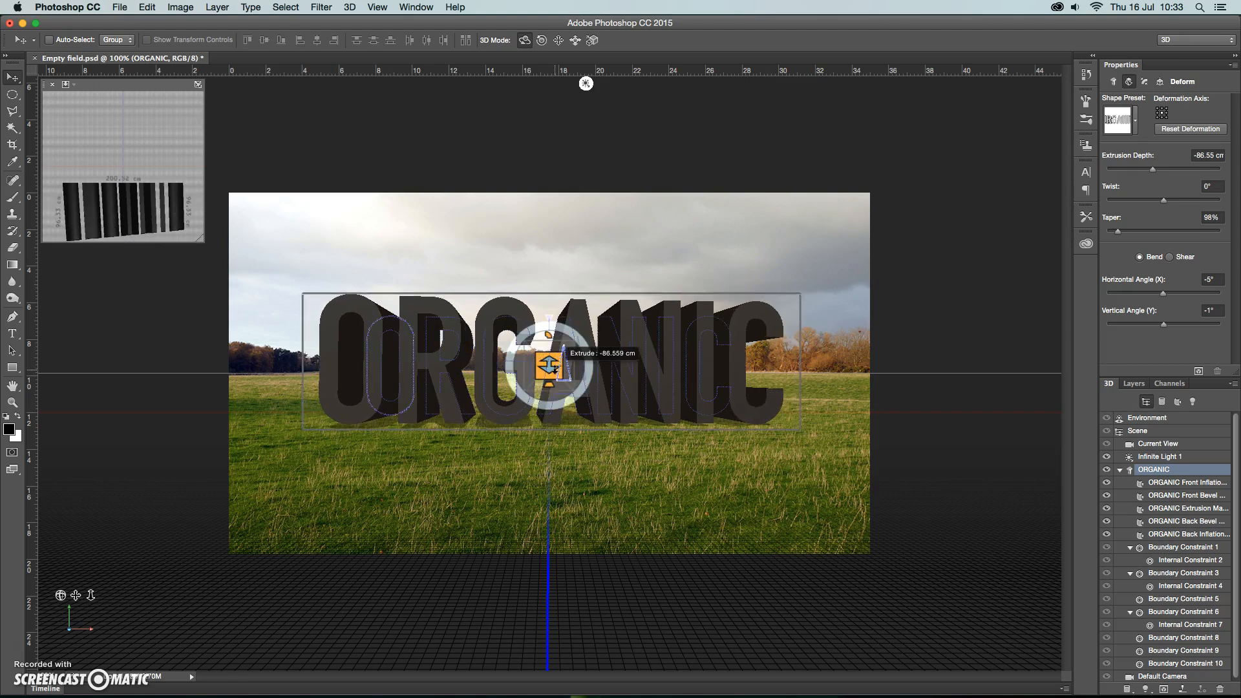
- Set the inflate strength of the 3D text's front cap to 16%
{"action": "left_click", "coordinate": [1144, 80]}
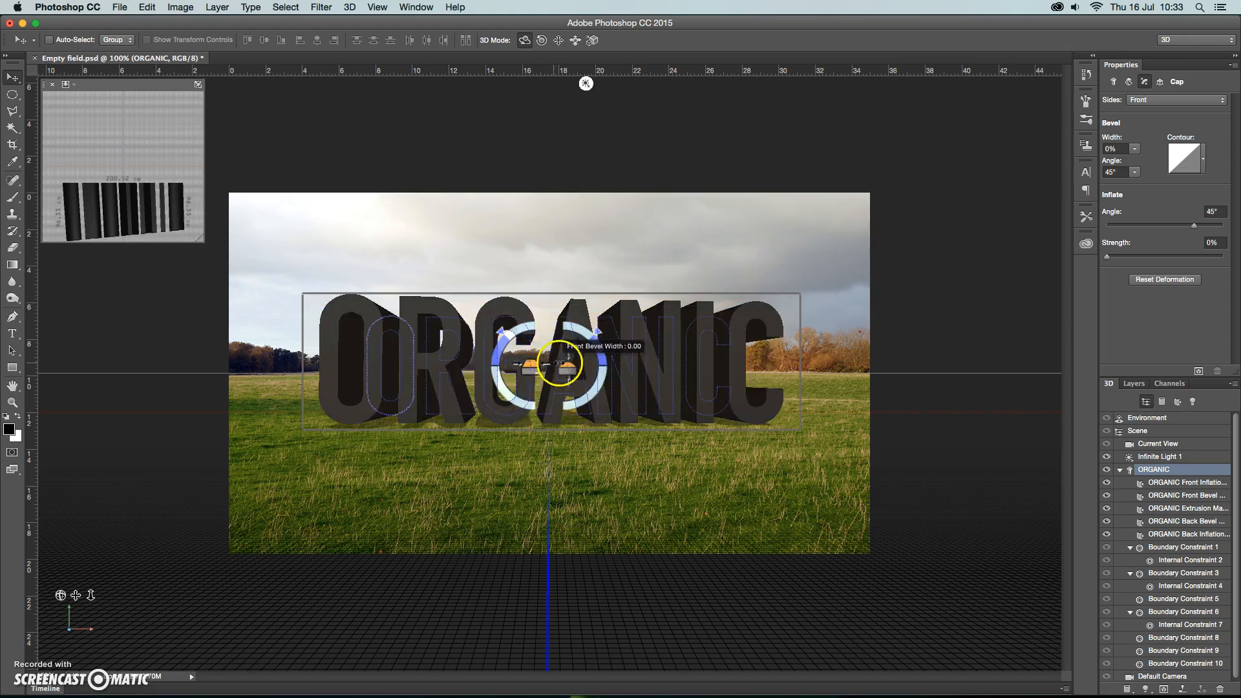
{"action": "mouse_move", "coordinate": [532, 364]}
{"action": "left_mouse_down"}
{"action": "mouse_move", "coordinate": [549, 367]}
{"action": "mouse_move", "coordinate": [507, 364]}
{"action": "mouse_move", "coordinate": [527, 365]}
{"action": "left_mouse_up"}
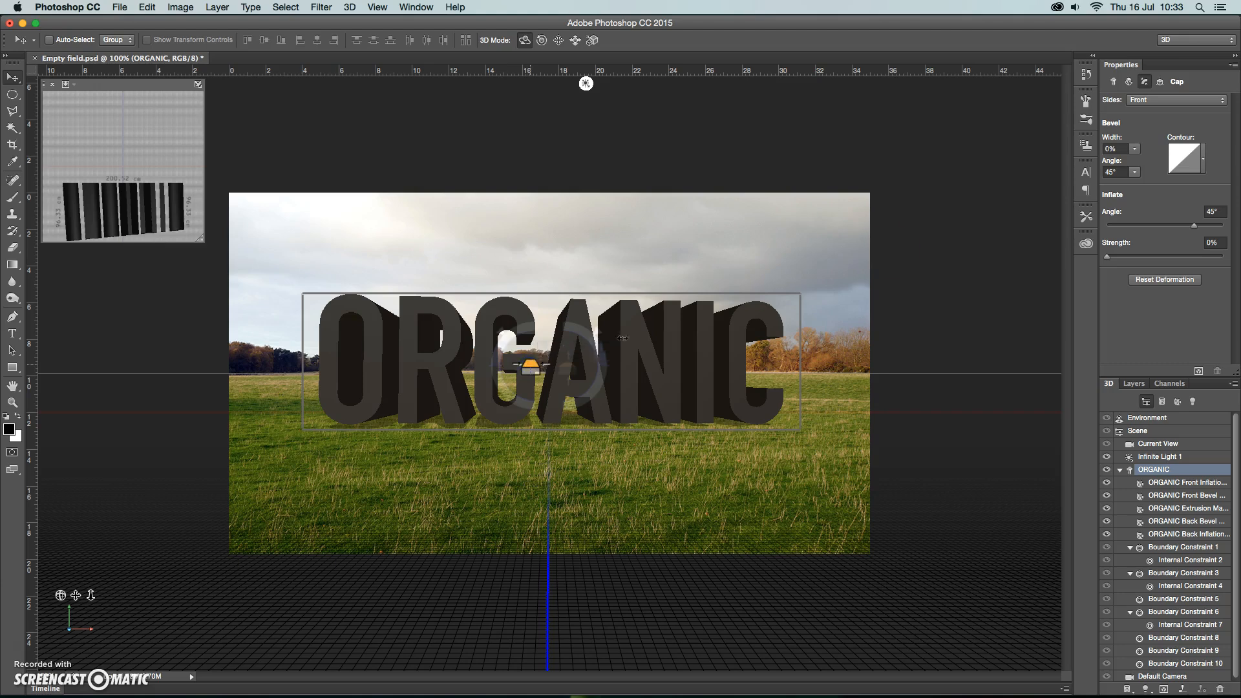
{"action": "left_click_drag", "start_coordinate": [1107, 260], "coordinate": [1125, 259]}
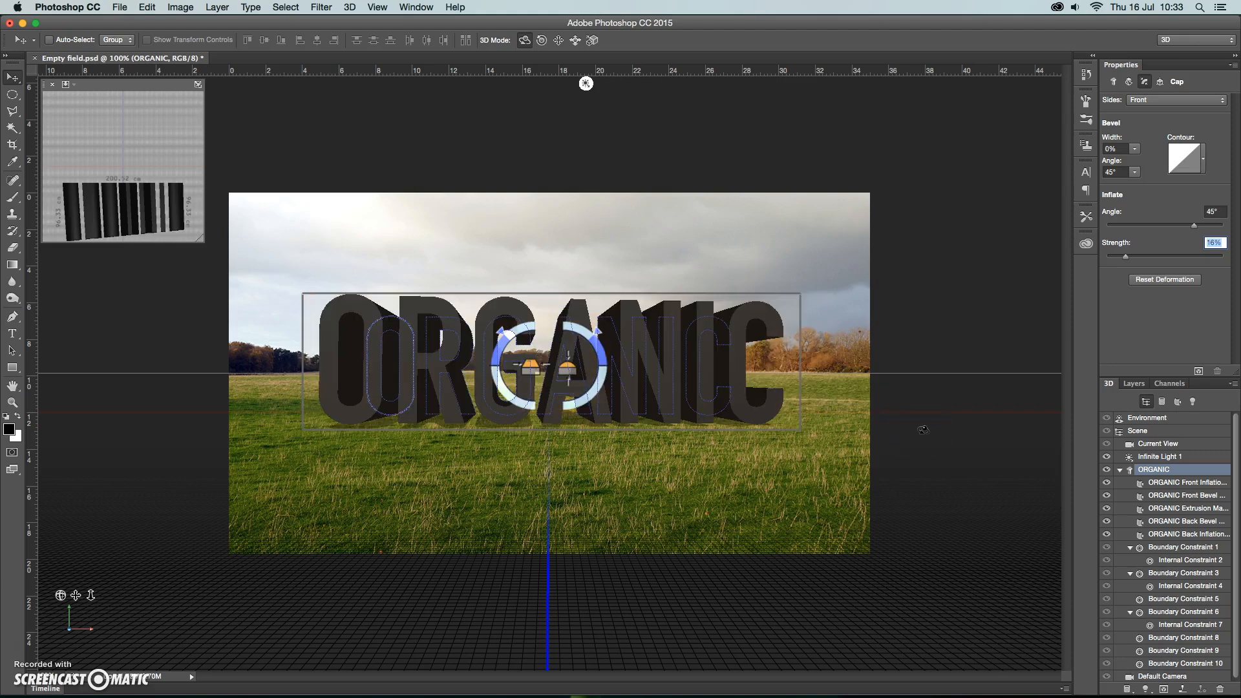
{"action": "left_click", "coordinate": [1162, 690]}
- Shift the 3D text within the scene to a Z position of about 78.64 cm and drop it onto the ground plane
{"action": "left_click", "coordinate": [1159, 81]}
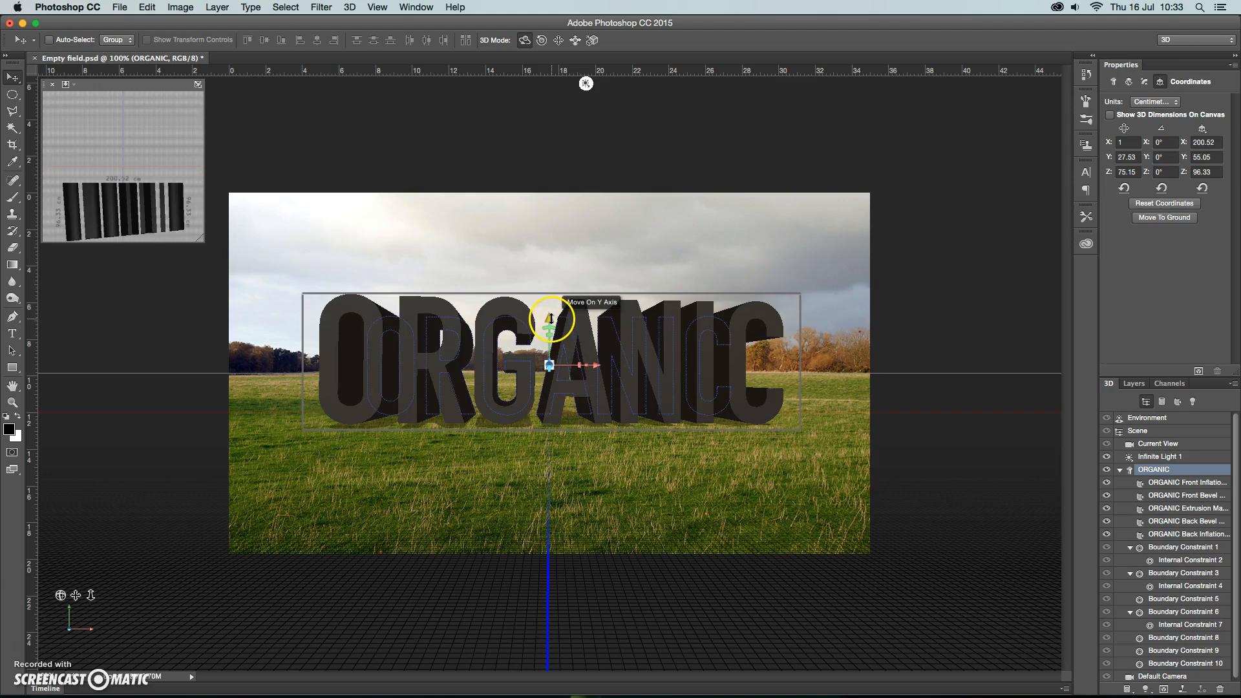
{"action": "left_click_drag", "start_coordinate": [550, 318], "coordinate": [548, 354]}
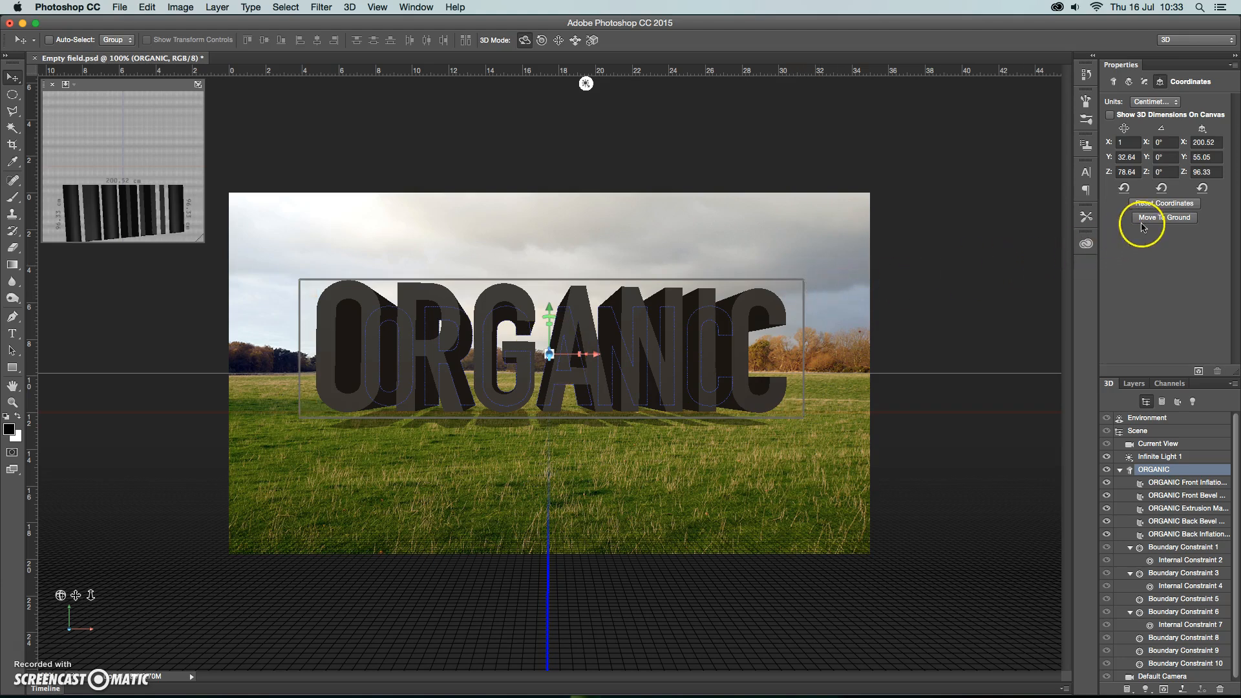
{"action": "left_click", "coordinate": [1163, 219]}
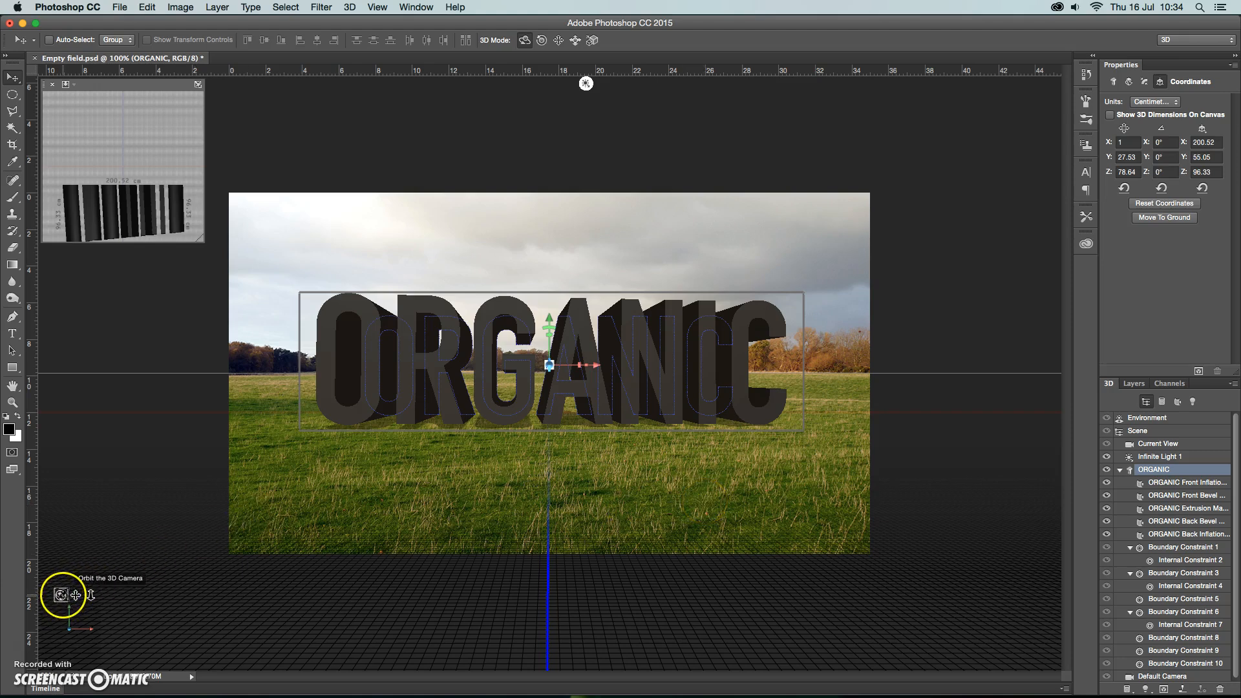
- Orbit the 3D camera so the ORGANIC text is seen slightly from above and at an angle
{"action": "left_click_drag", "start_coordinate": [61, 595], "coordinate": [91, 605]}
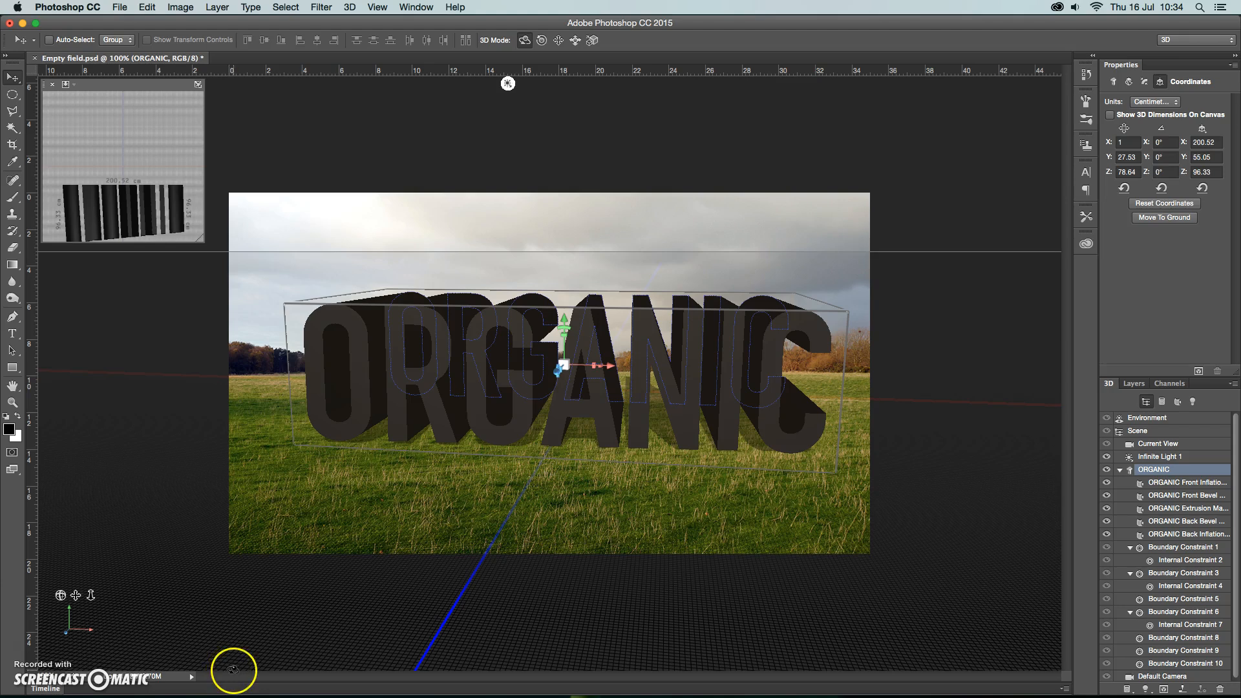
- Try a red diffuse colour (RGB 231, 5, 5) on the front inflation material and undo it
{"action": "left_click", "coordinate": [1176, 486]}
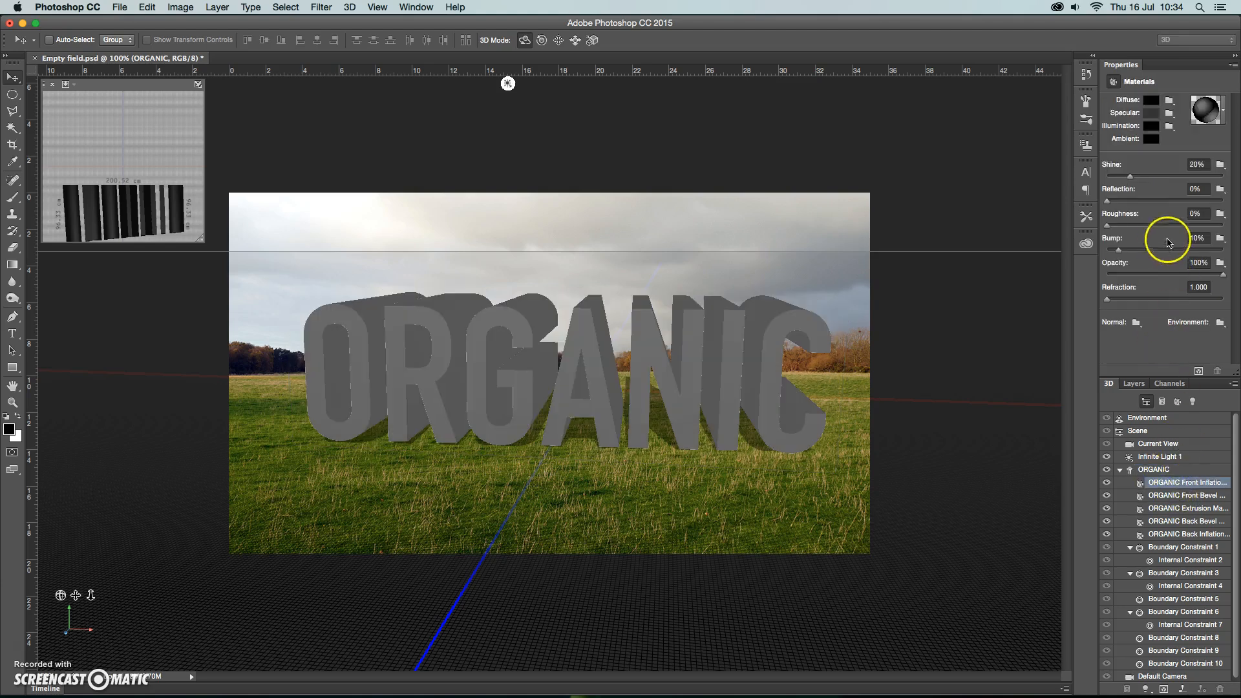
{"action": "left_click", "coordinate": [1150, 102]}
{"action": "left_click", "coordinate": [610, 421]}
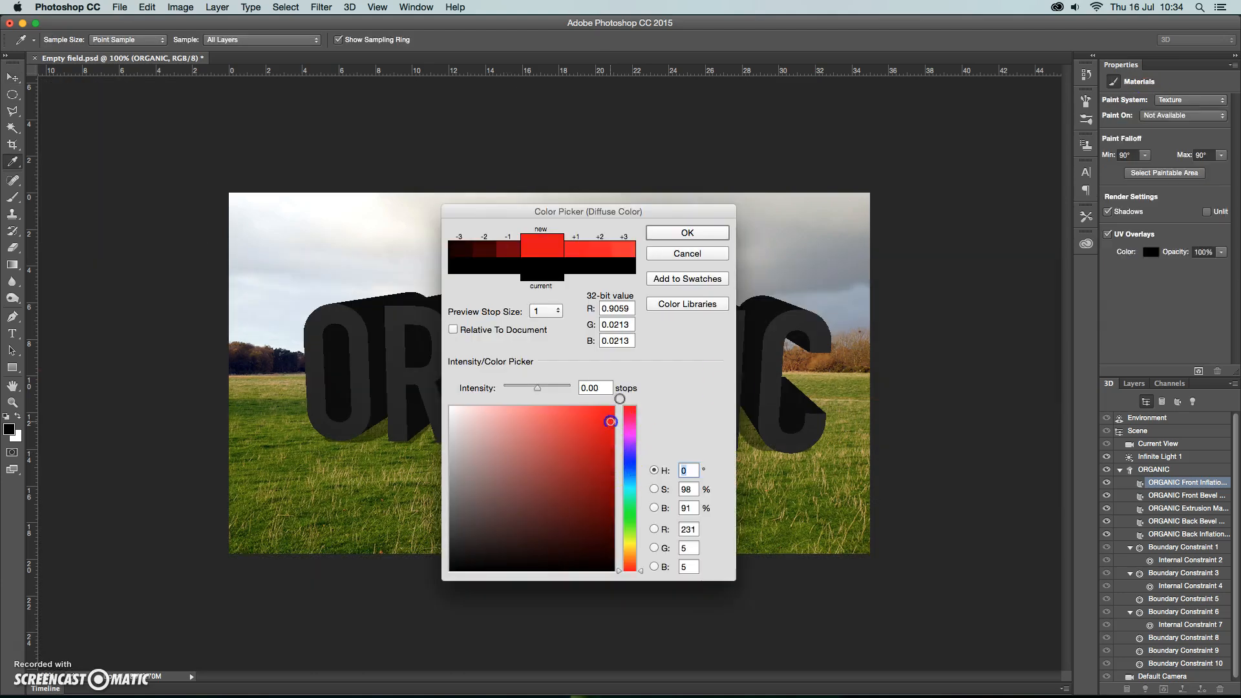
{"action": "left_click", "coordinate": [668, 235]}
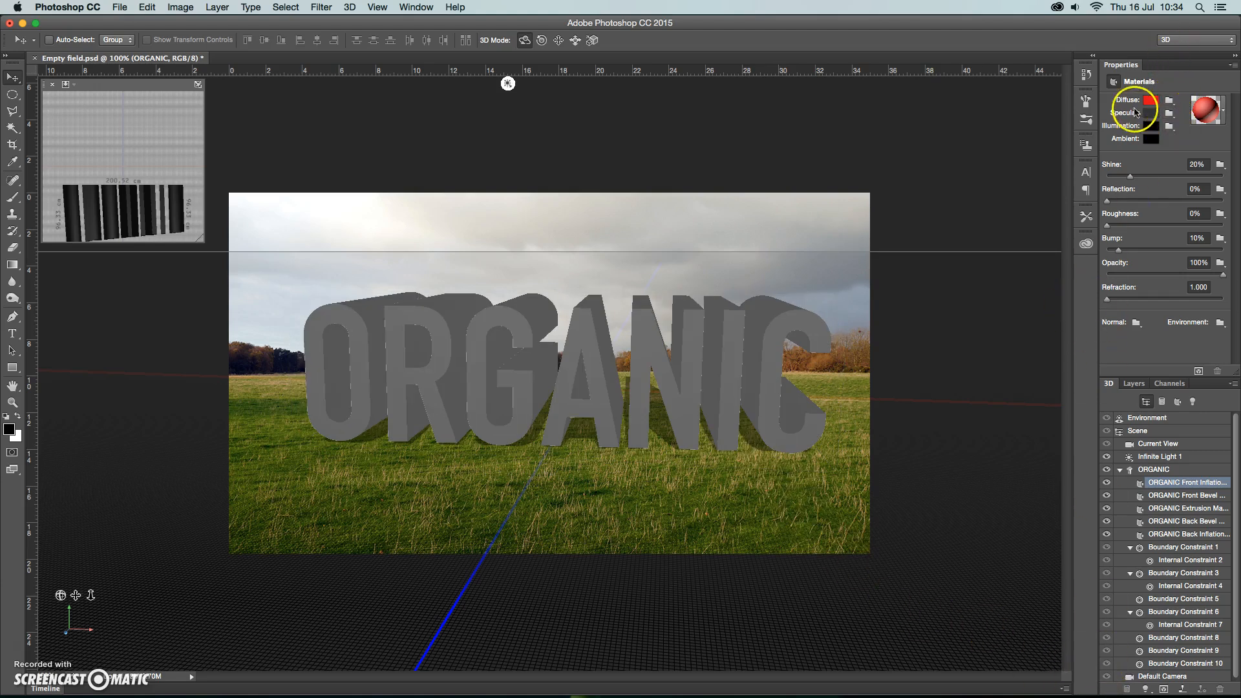
{"action": "left_click", "coordinate": [147, 7]}
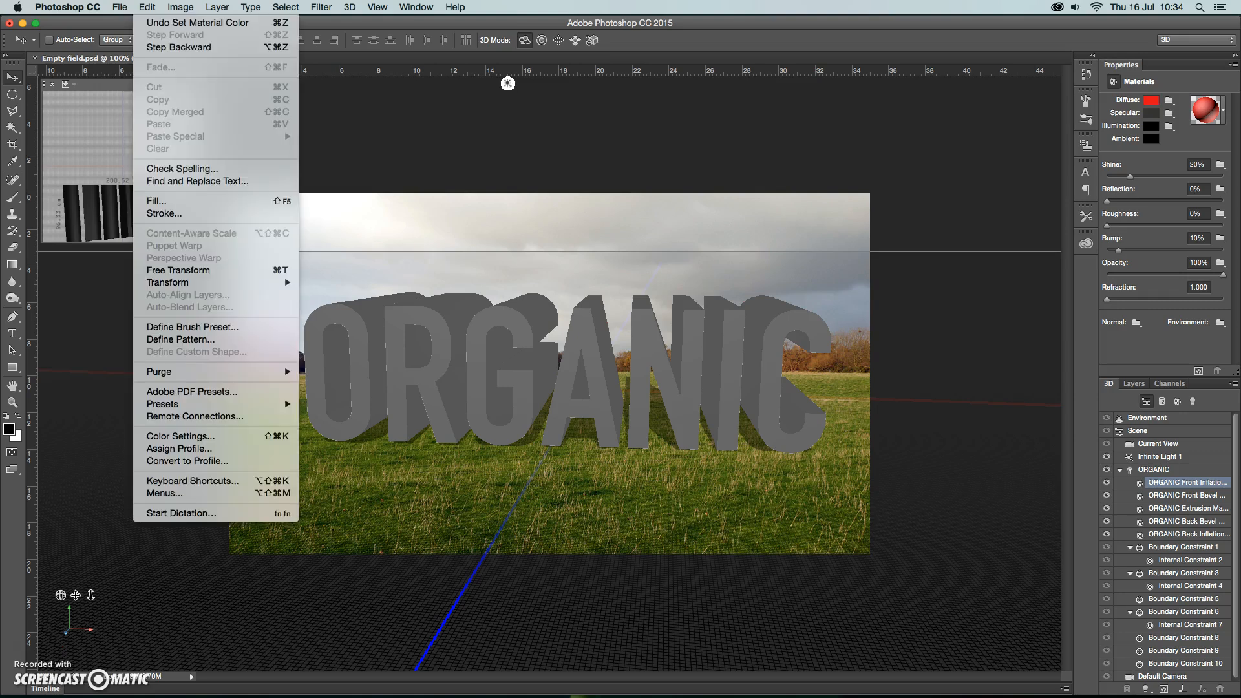
{"action": "left_click", "coordinate": [541, 183]}
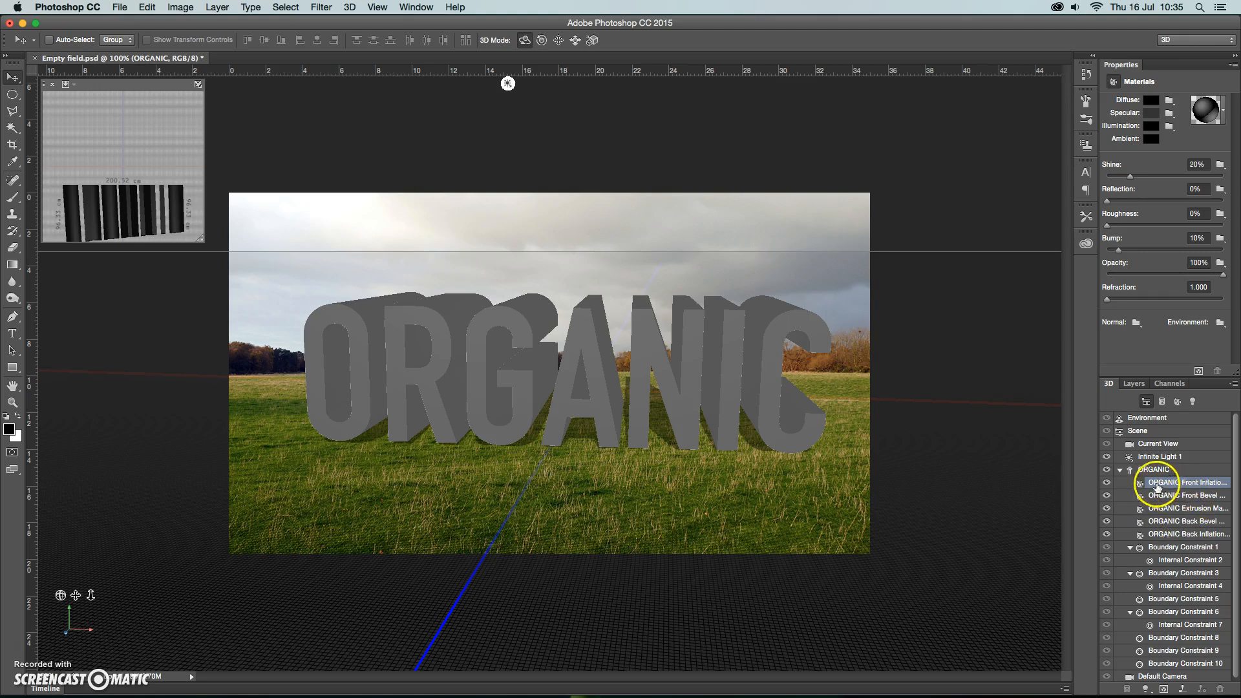
- Load Grass.jpg as the diffuse texture for all five ORGANIC materials, from front inflation to back inflation
{"action": "left_click", "coordinate": [1171, 534], "text": "shift"}
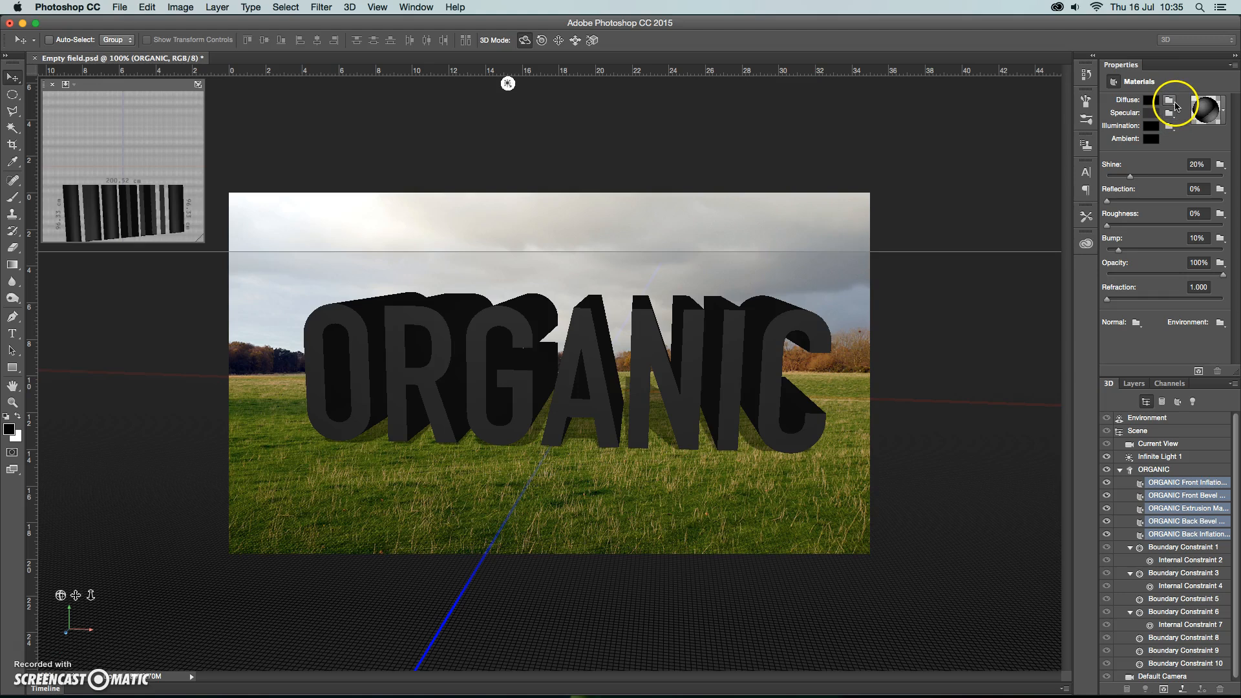
{"action": "left_click", "coordinate": [1169, 101]}
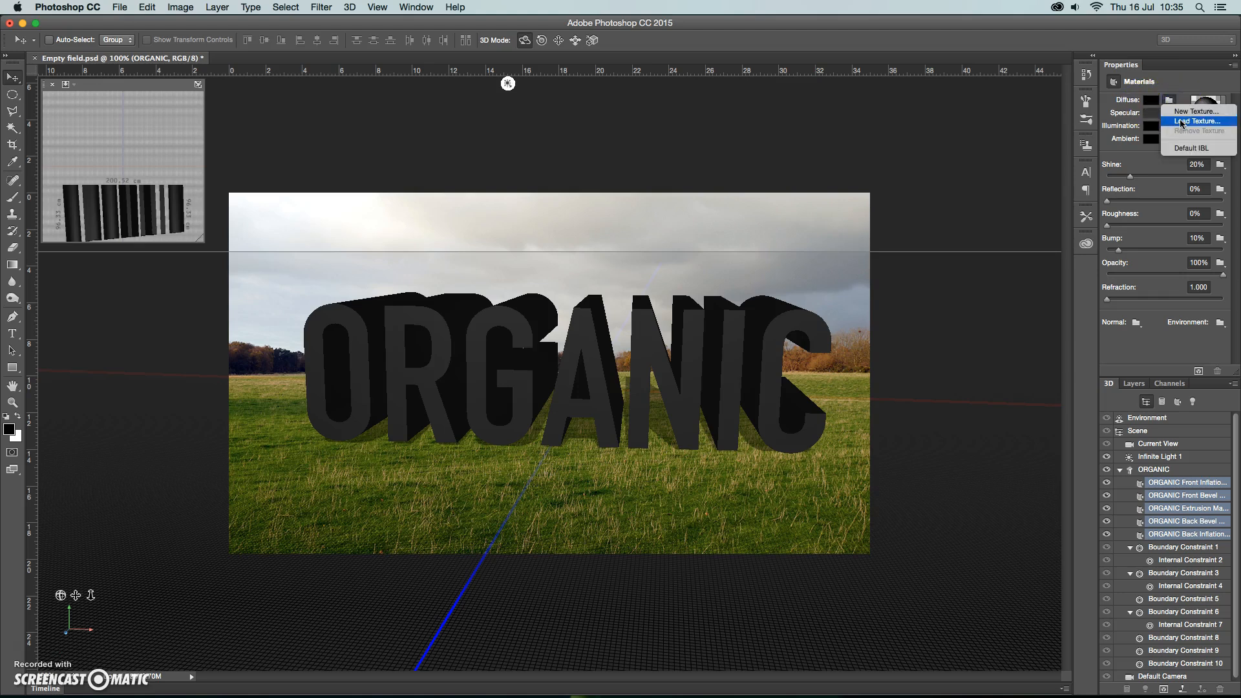
{"action": "left_click", "coordinate": [1182, 122]}
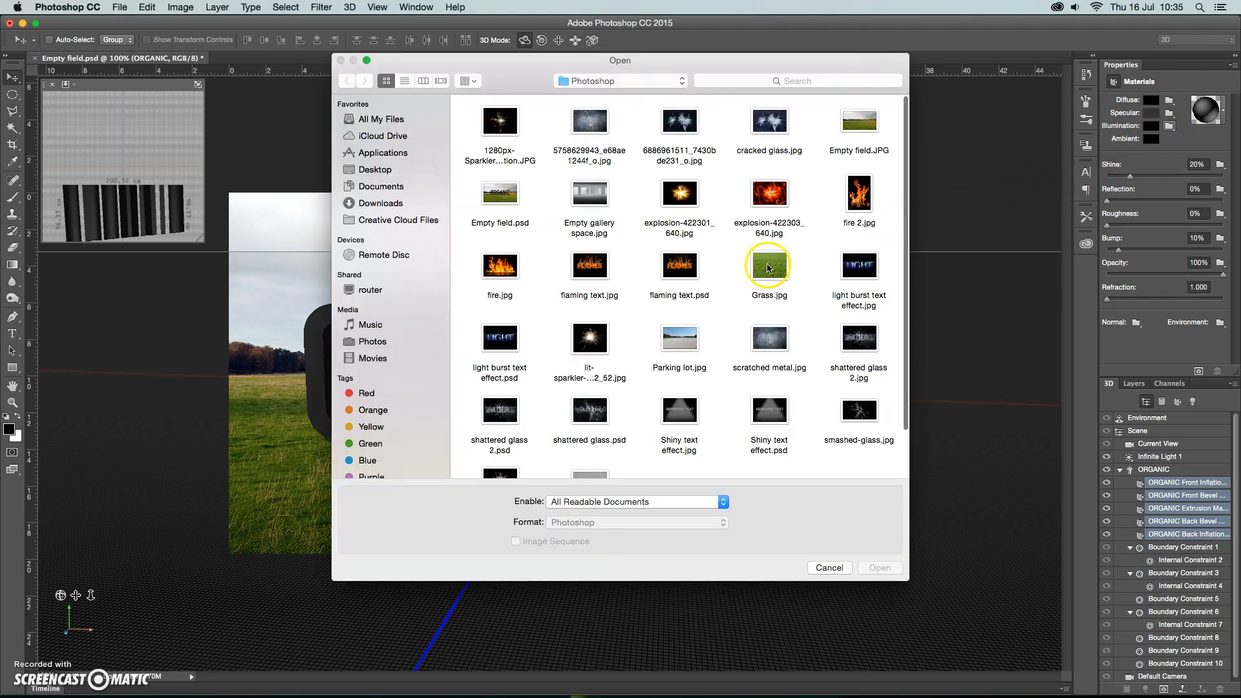
{"action": "left_click", "coordinate": [769, 269]}
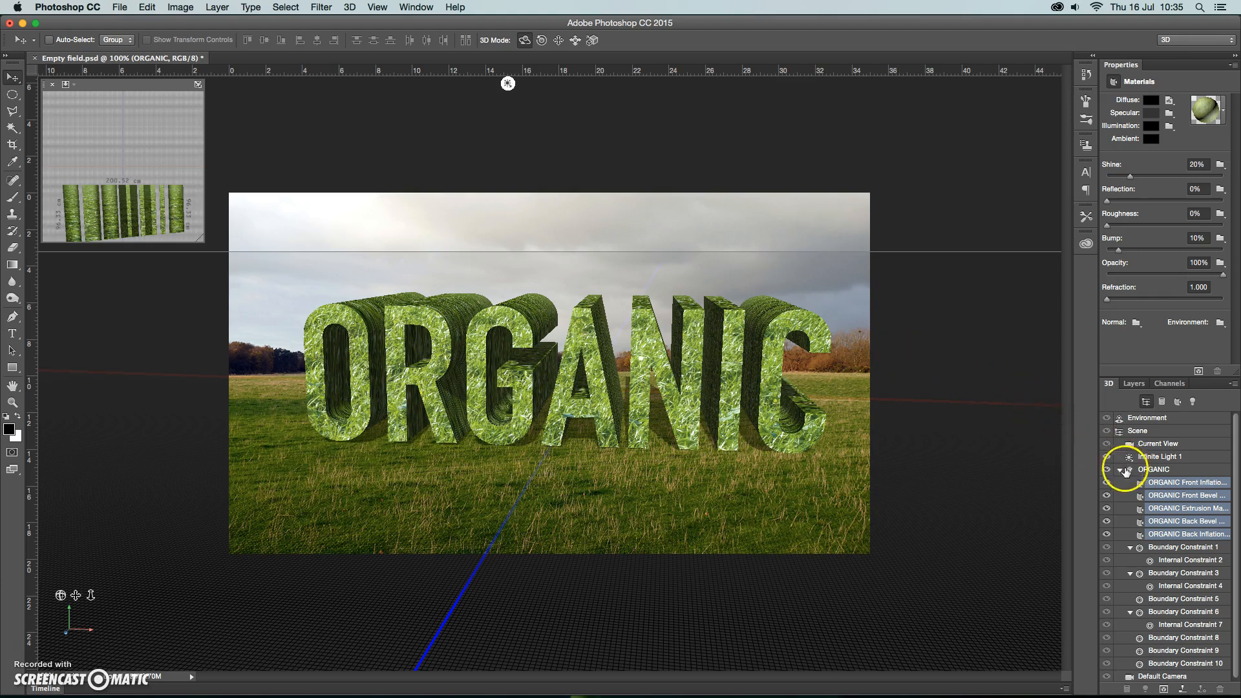
- Aim Infinite Light 1 at the text from the upper right and set its shadow softness to 43%, keeping the Infinite type
{"action": "left_click", "coordinate": [1120, 471]}
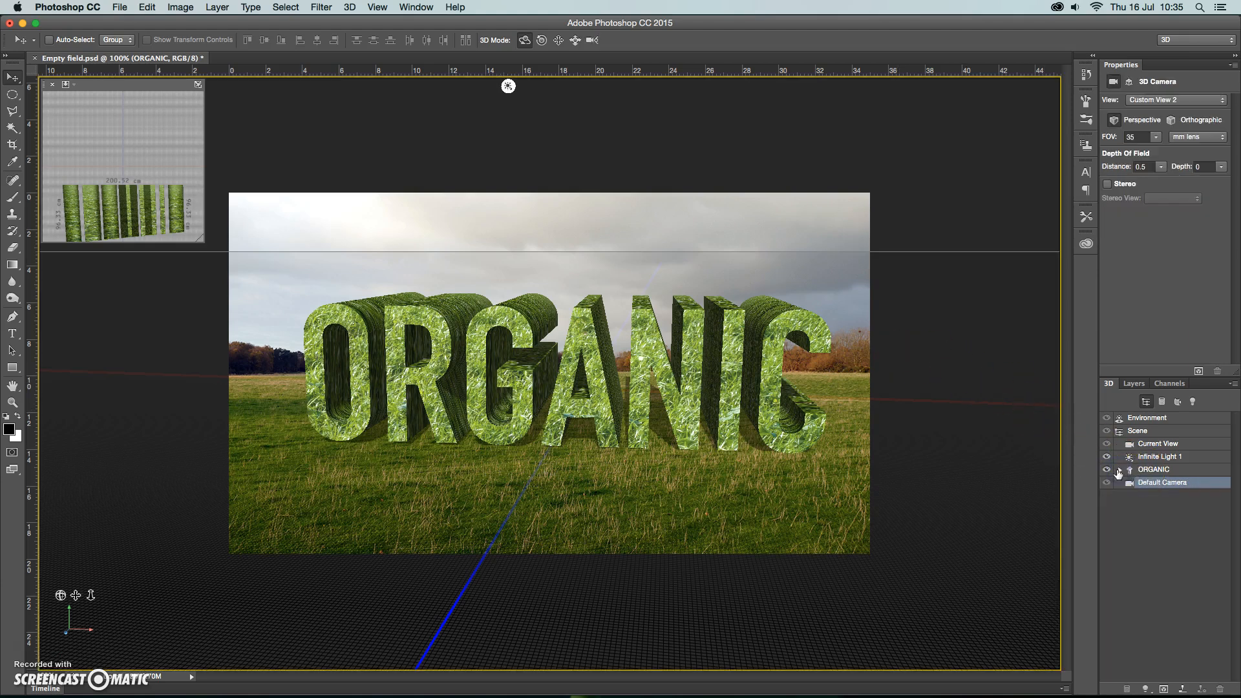
{"action": "left_click", "coordinate": [1154, 456]}
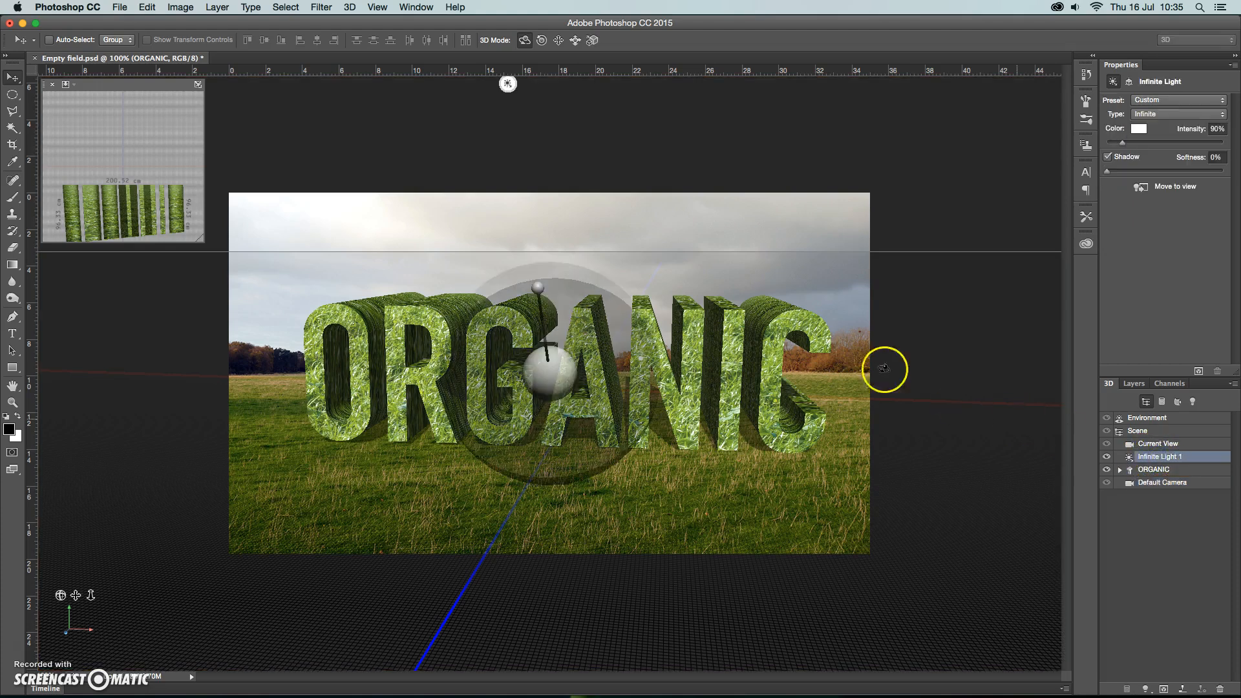
{"action": "left_click_drag", "start_coordinate": [534, 285], "coordinate": [648, 289]}
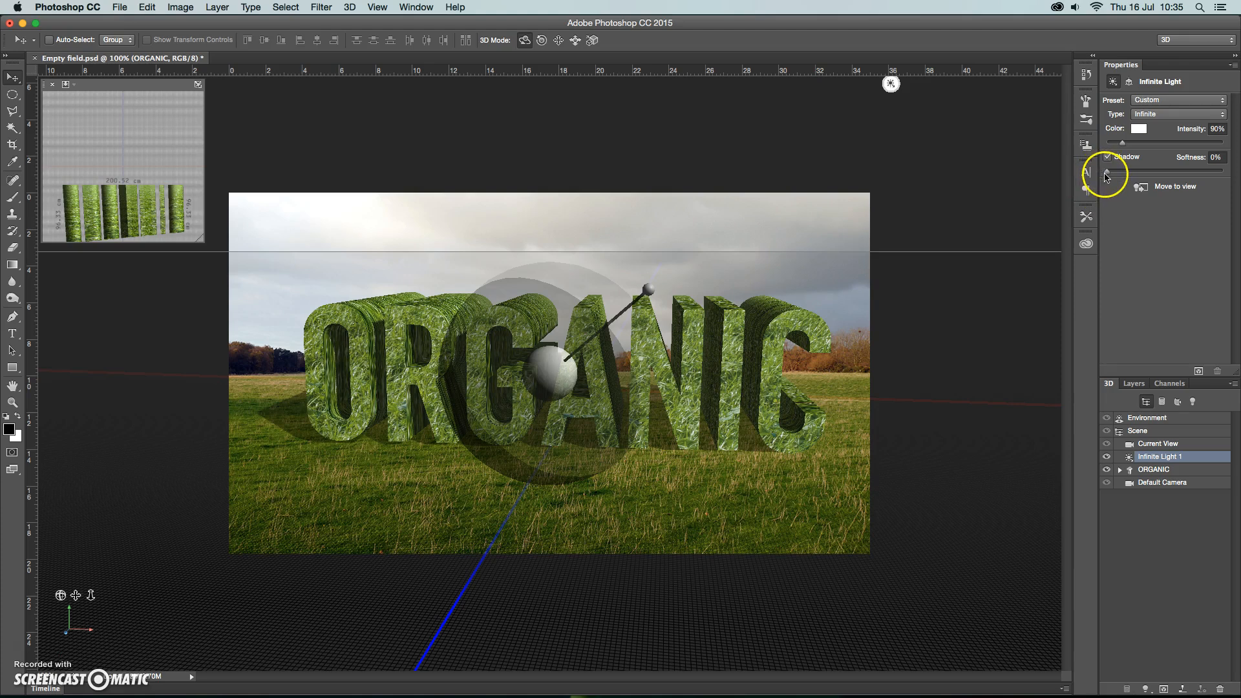
{"action": "left_click_drag", "start_coordinate": [1108, 173], "coordinate": [1118, 174]}
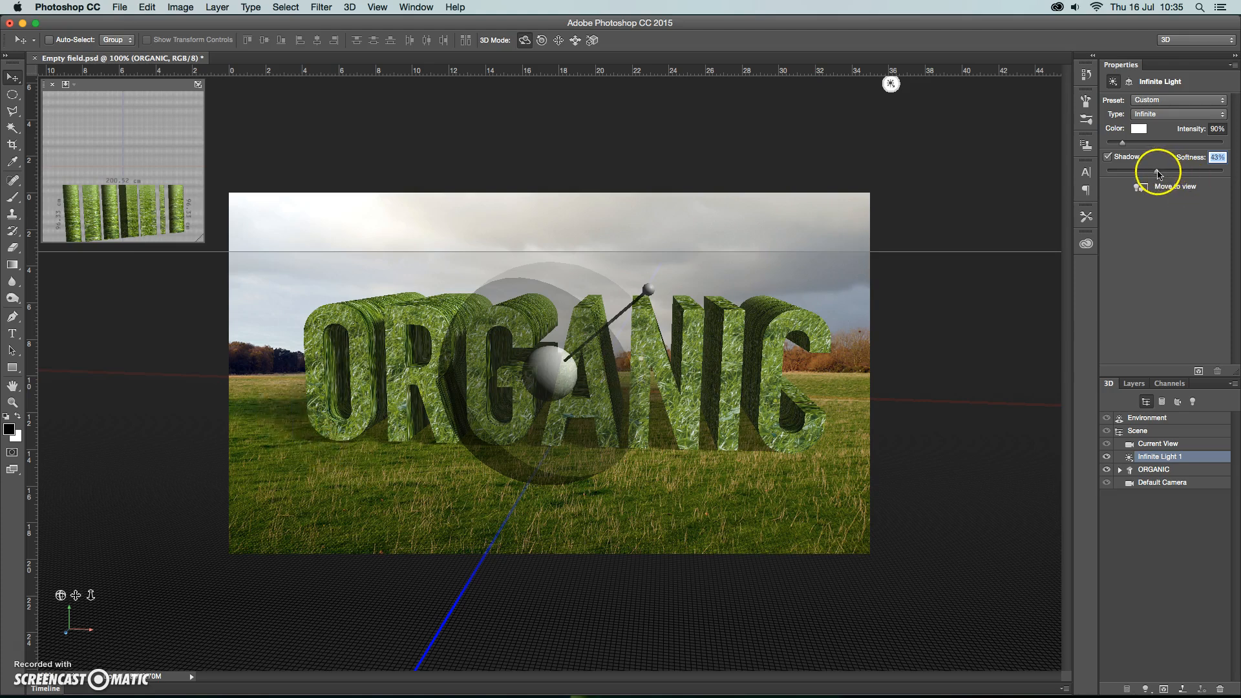
{"action": "left_click_drag", "start_coordinate": [1108, 170], "coordinate": [1139, 170]}
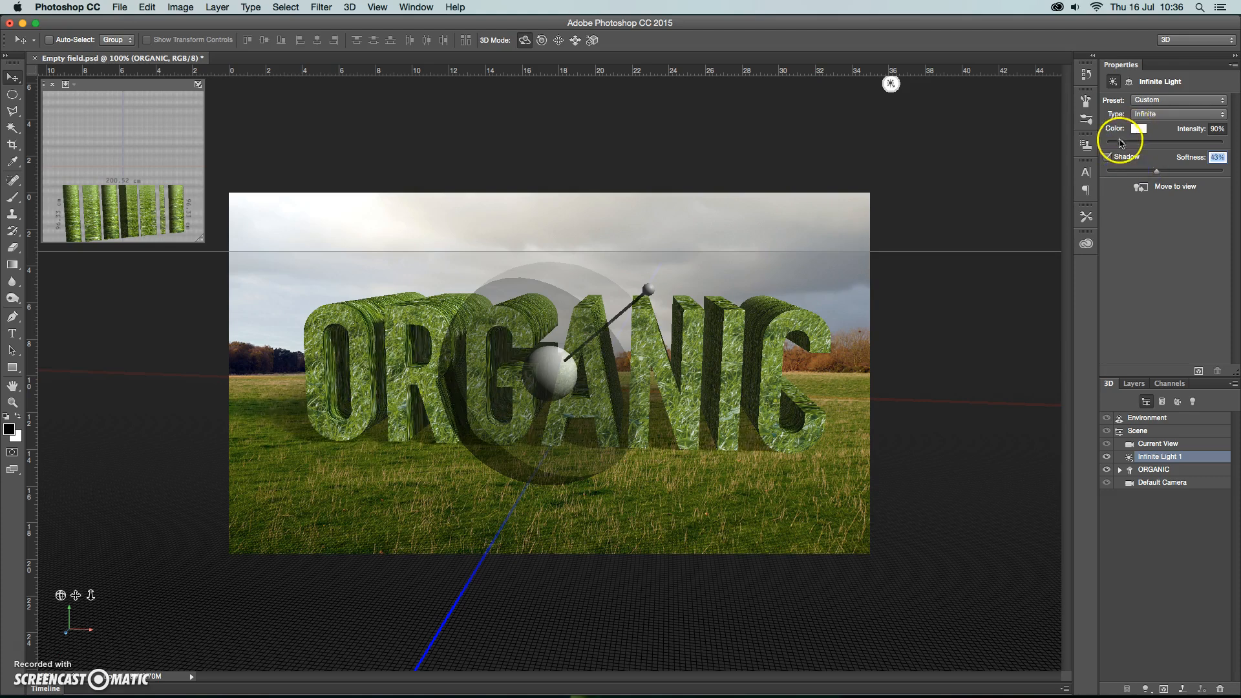
{"action": "left_click", "coordinate": [1176, 114]}
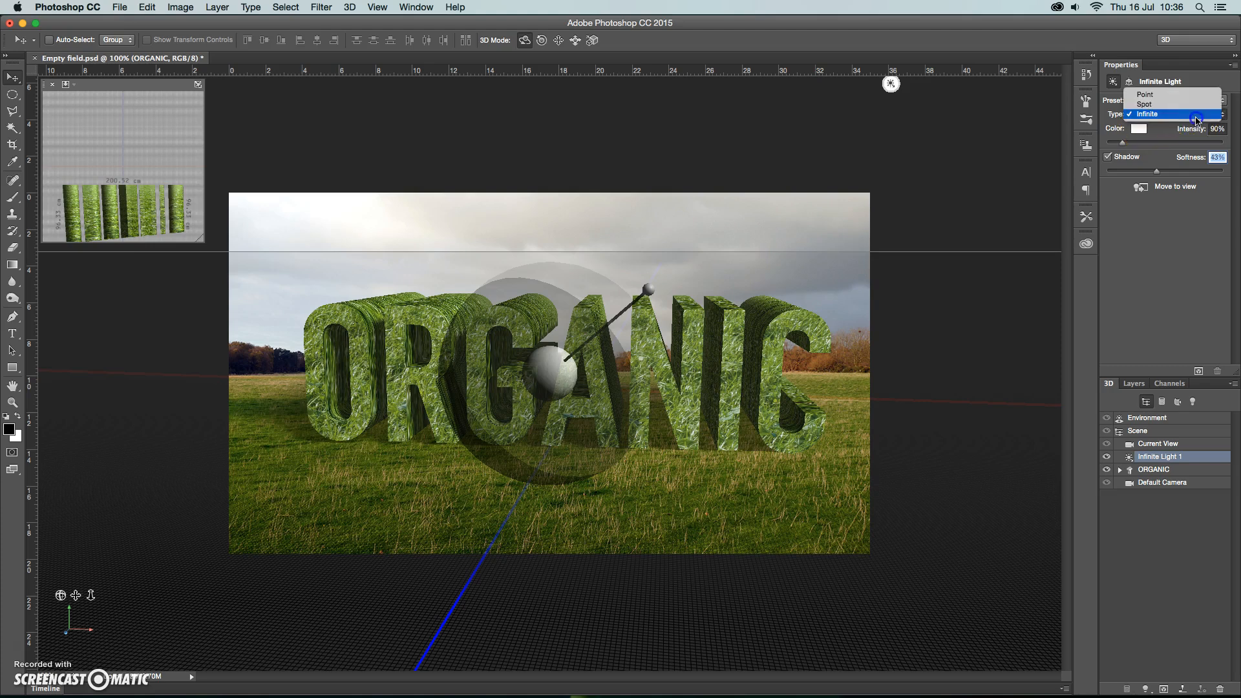
{"action": "left_click", "coordinate": [1174, 243]}
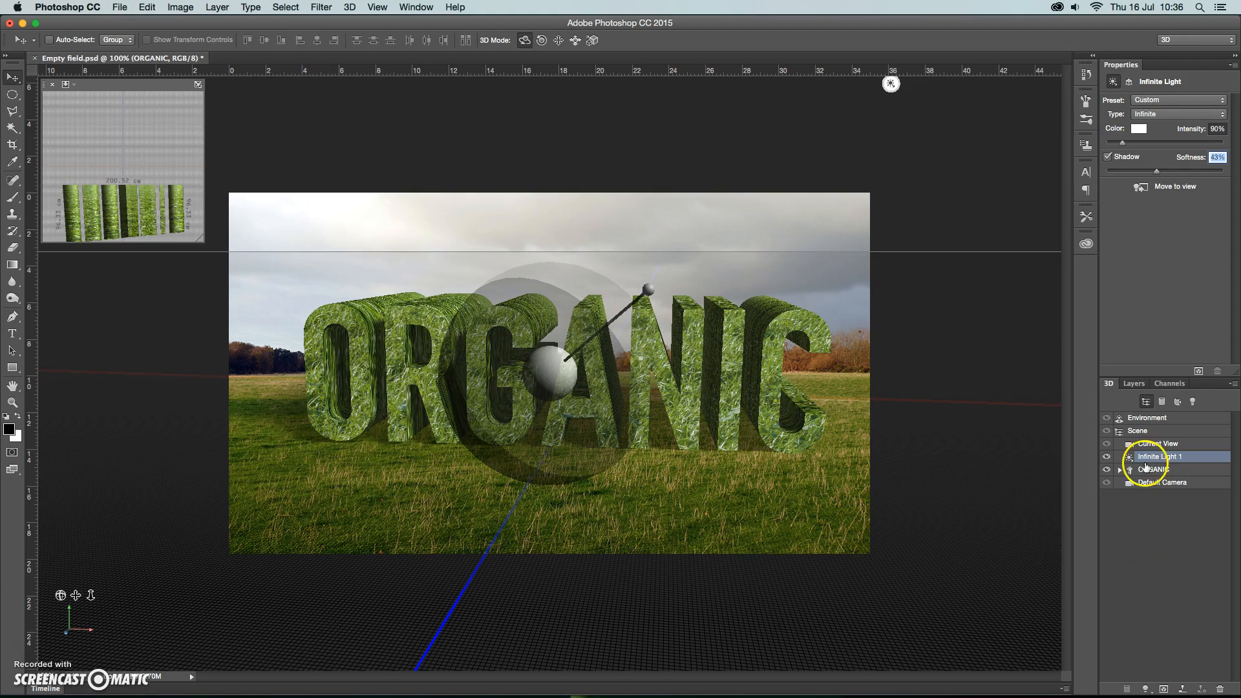
- Render the ORGANIC 3D mesh and deselect it to show the finished text
{"action": "left_click", "coordinate": [1181, 471]}
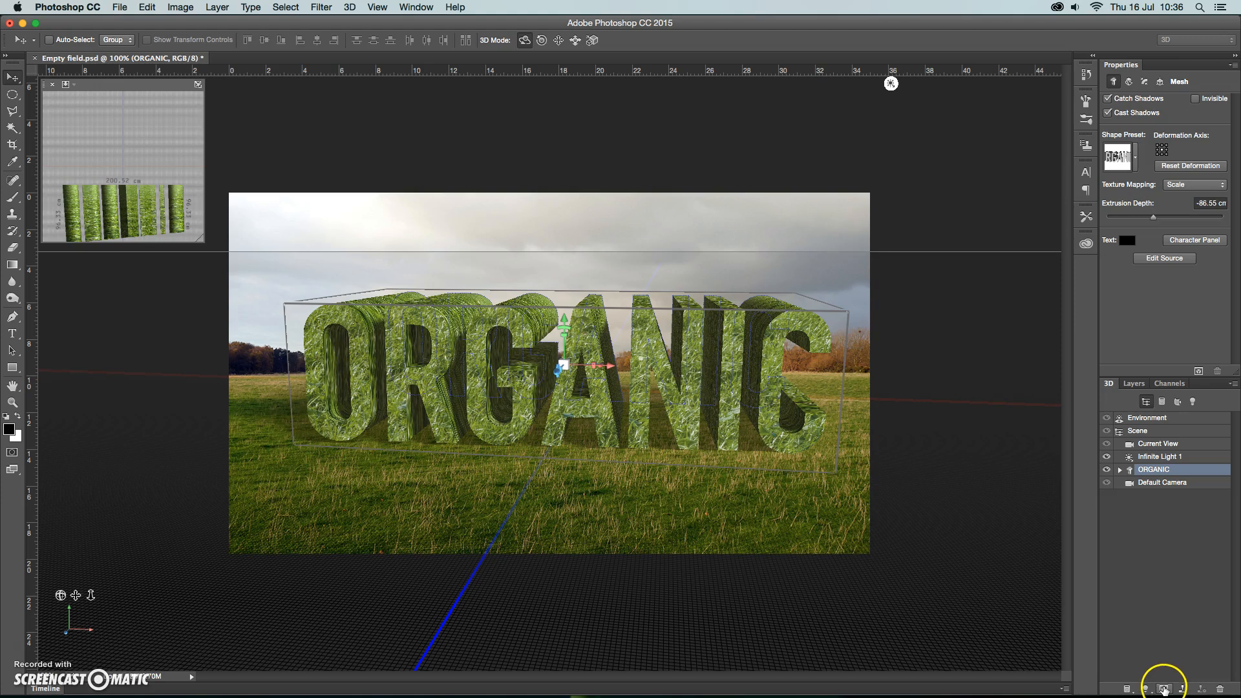
{"action": "left_click", "coordinate": [1163, 690]}
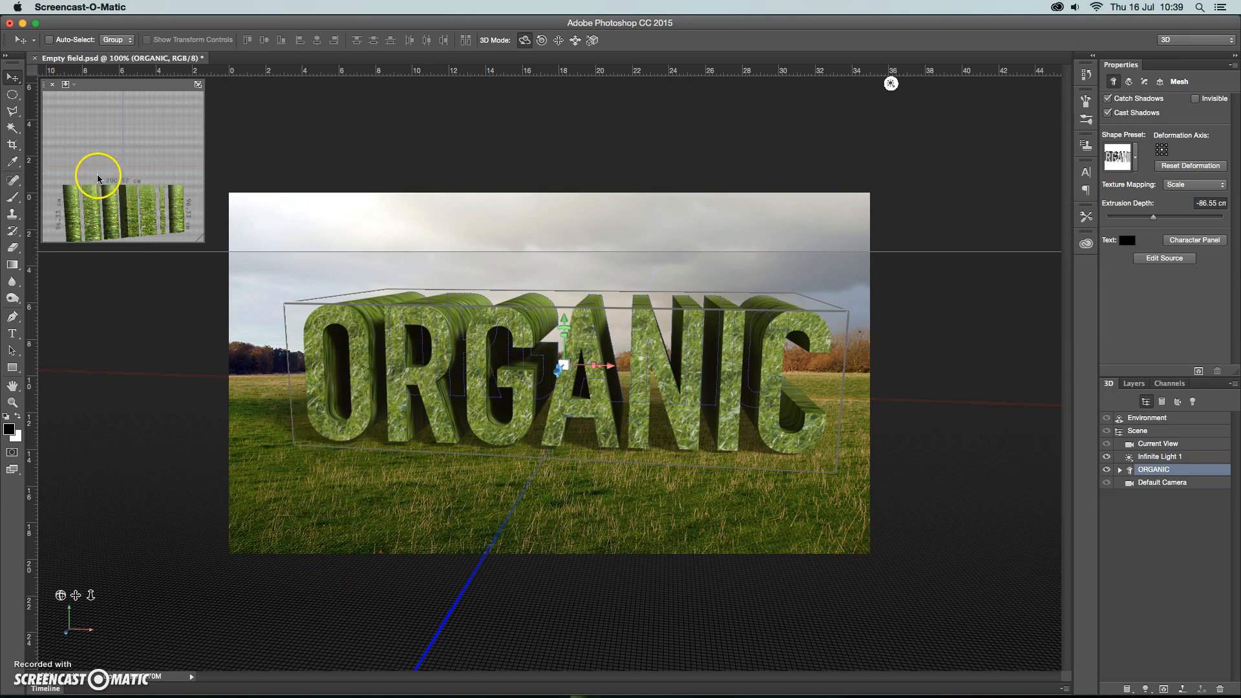
{"action": "left_click", "coordinate": [116, 289]}
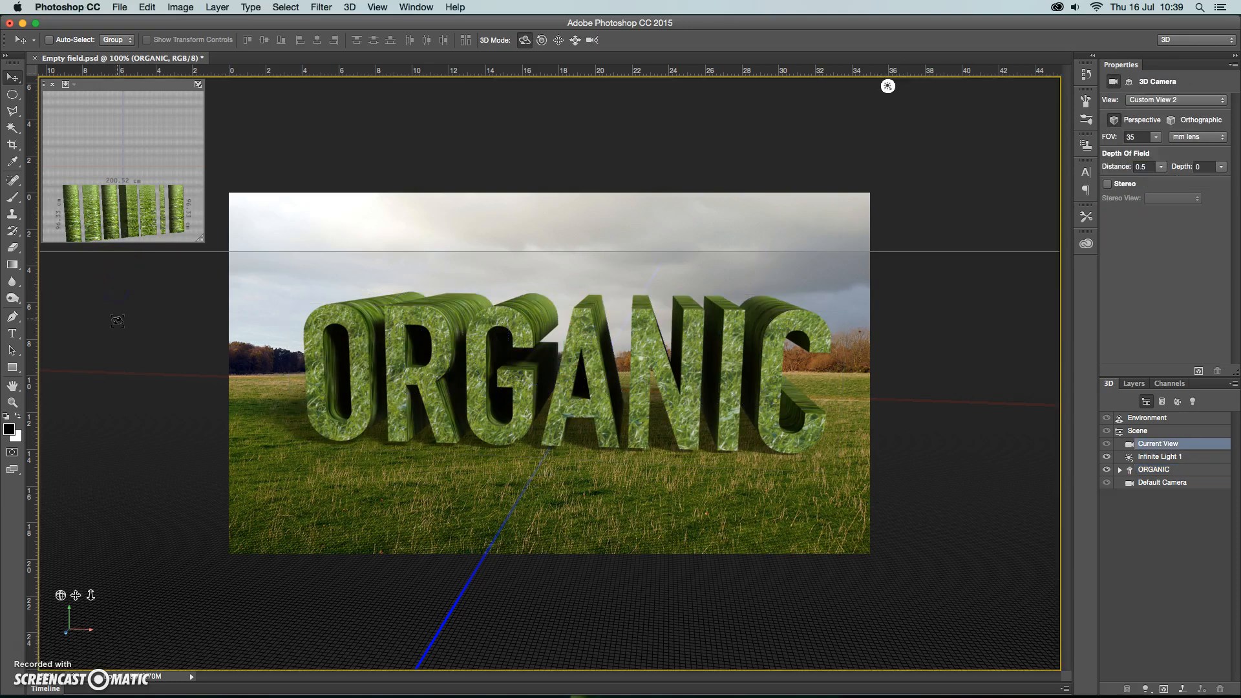